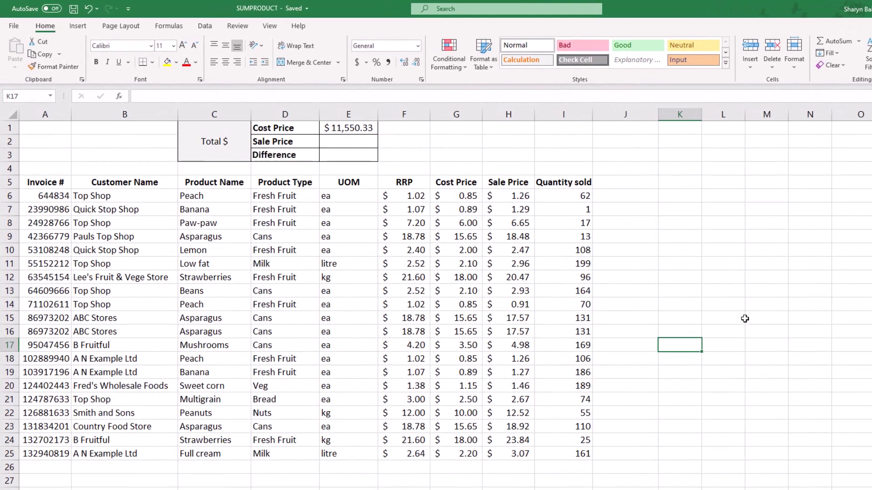
Review the ranges used by E1's SUMPRODUCT cost total without changing it
click(357, 129)
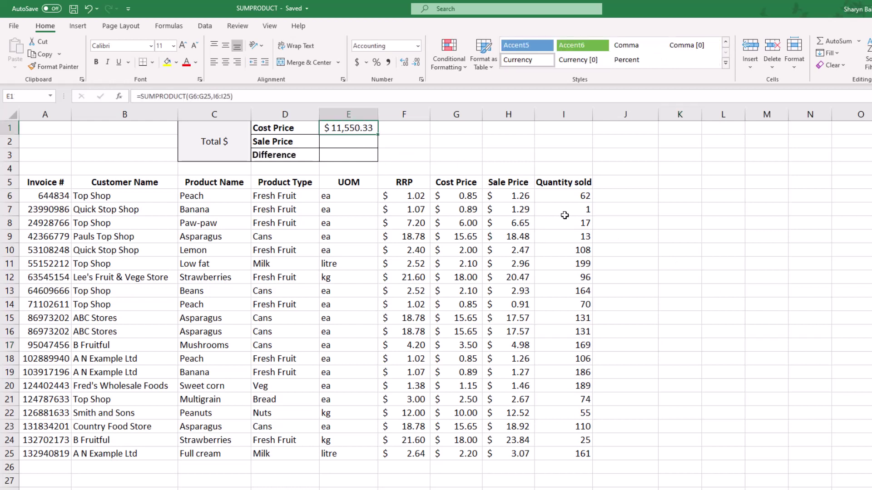
double_click(370, 129)
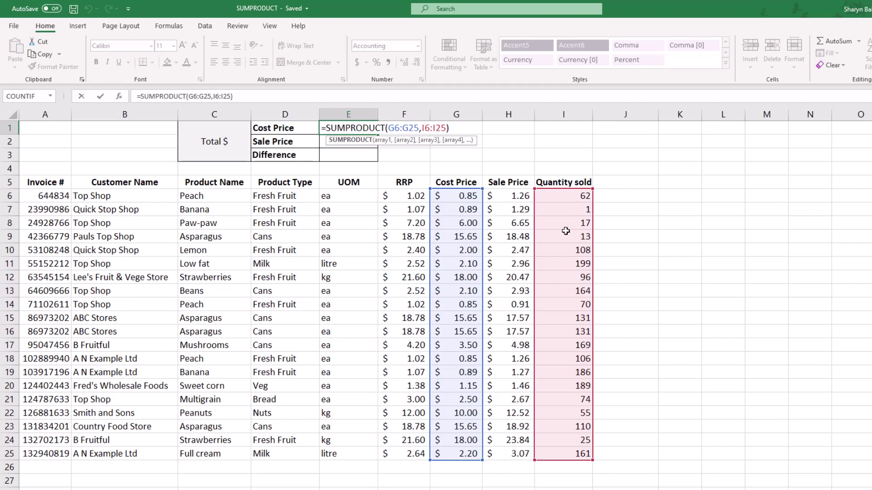
key(Escape)
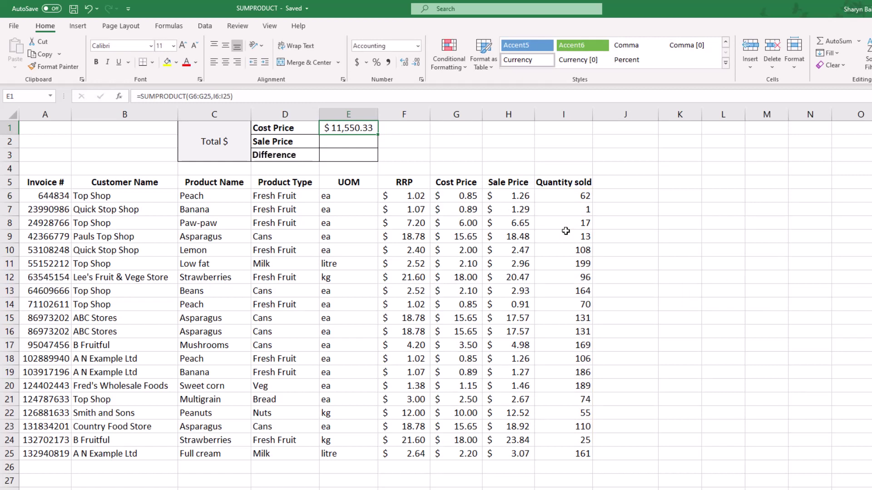
Add a Total $ Cost heading in J5 and fill =G6*I6 down J6:J25
click(619, 185)
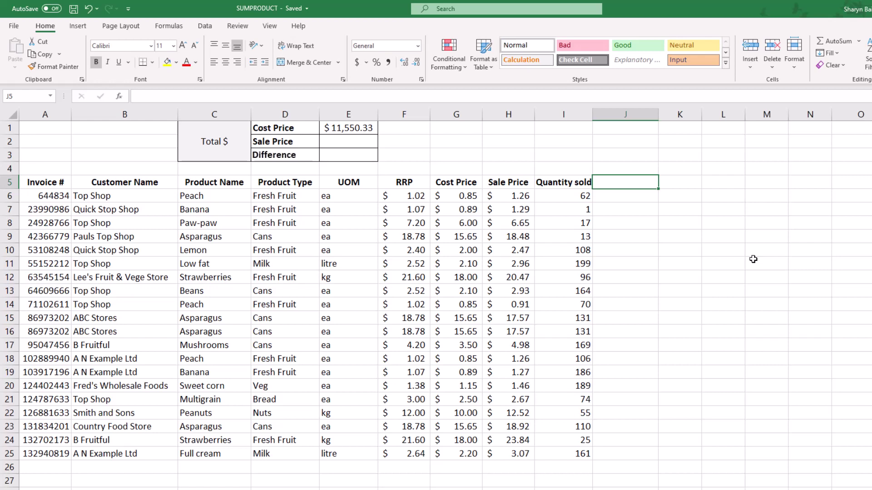
text(To)
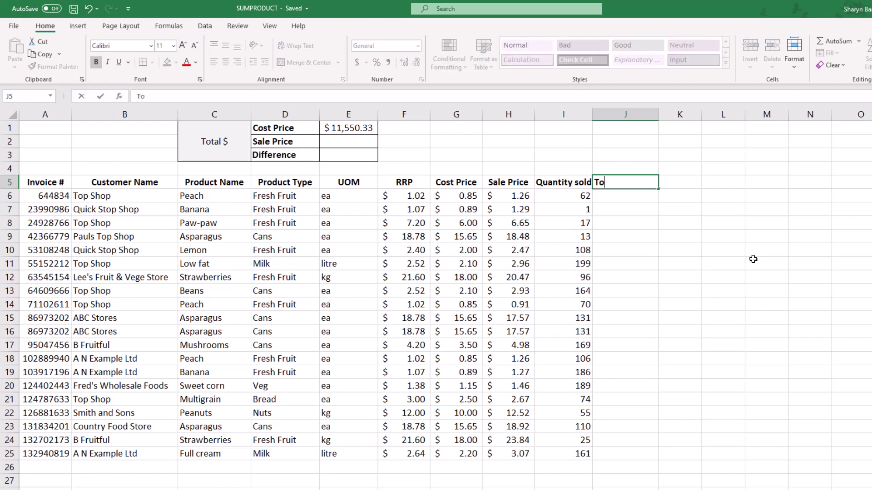
text(tal $ Cost)
key(Return)
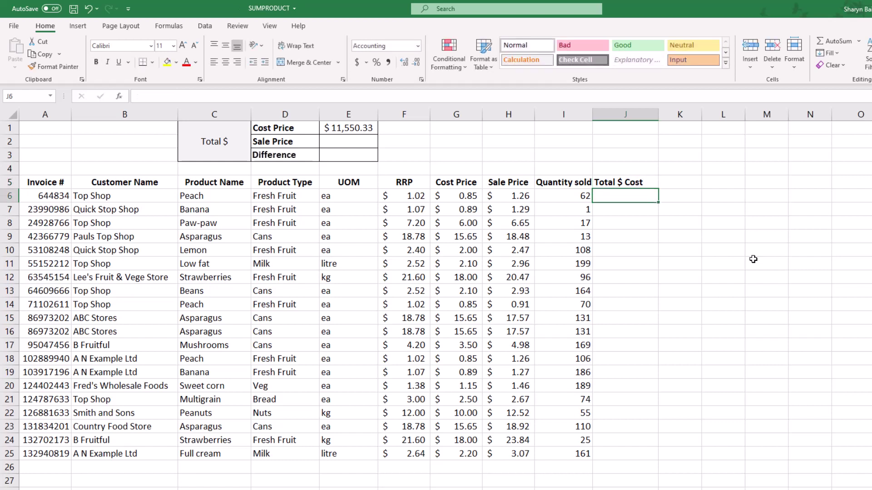
text(=)
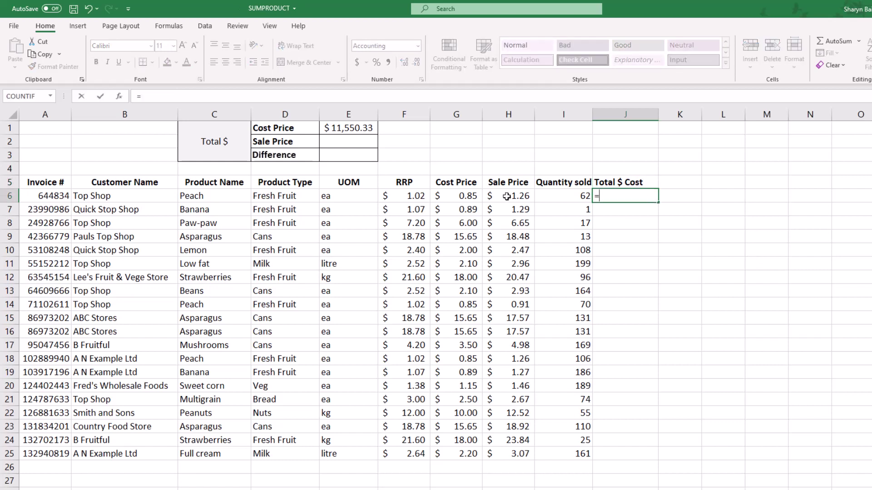
click(465, 195)
text(*)
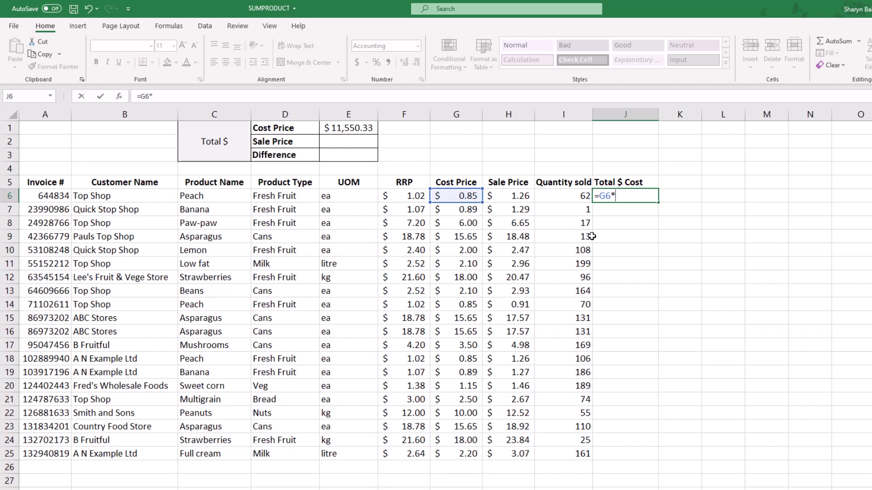
click(571, 196)
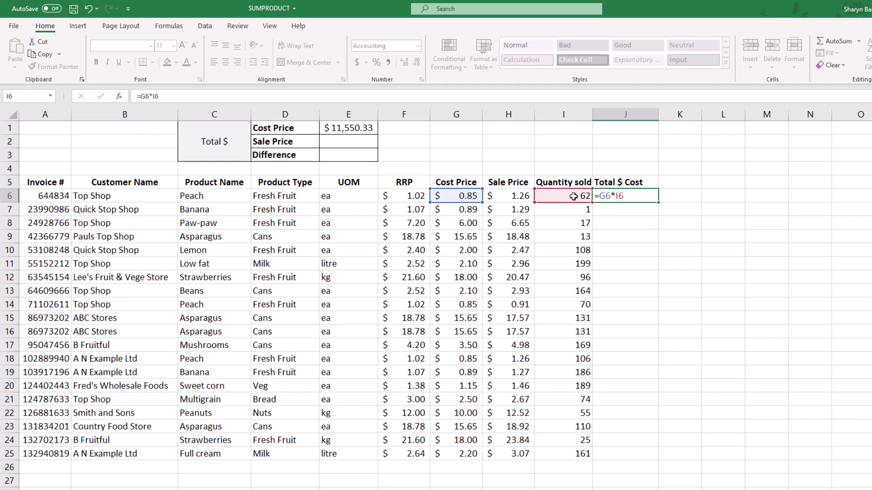
key(Return)
click(631, 197)
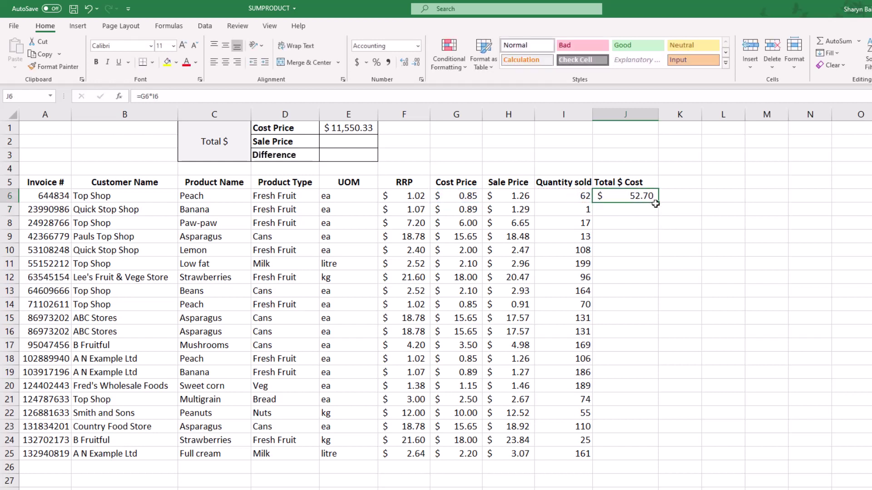
double_click(655, 204)
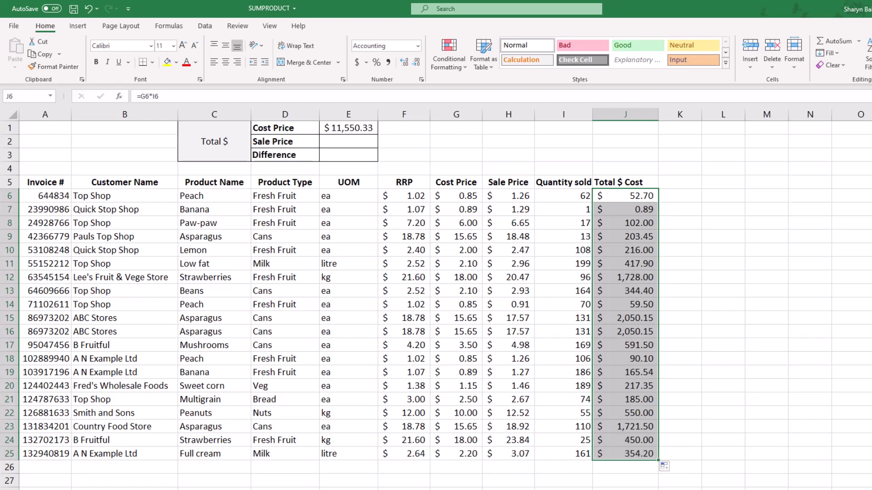
Total J6:J25 in J26 with AutoSum, giving $11,550.33
click(627, 471)
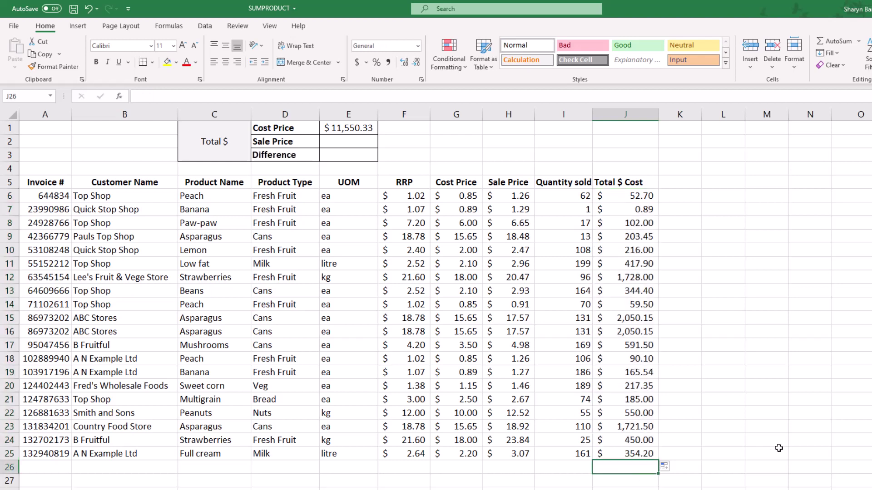
key(alt+equal)
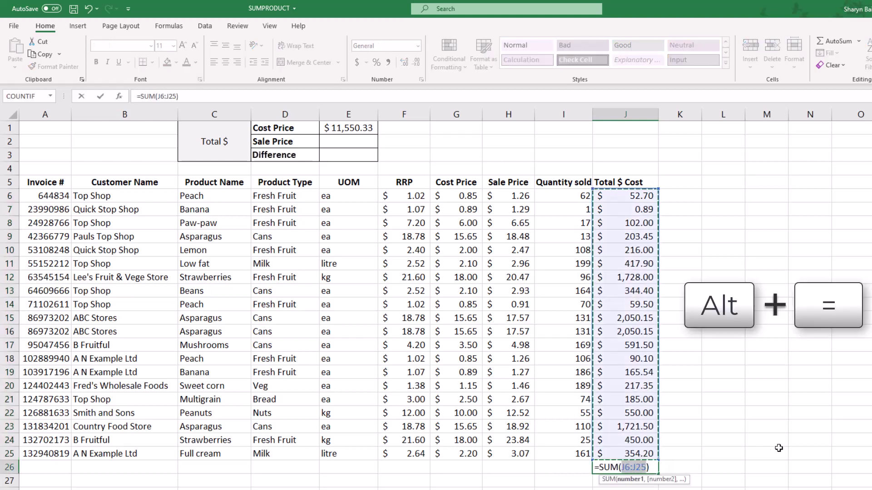
key(Return)
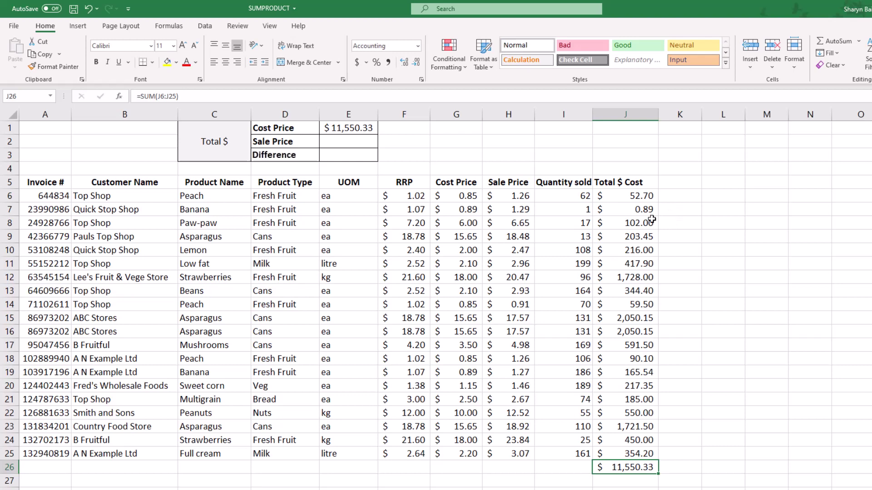
Clear all of column J, removing the cost helper values and J26 total
click(624, 114)
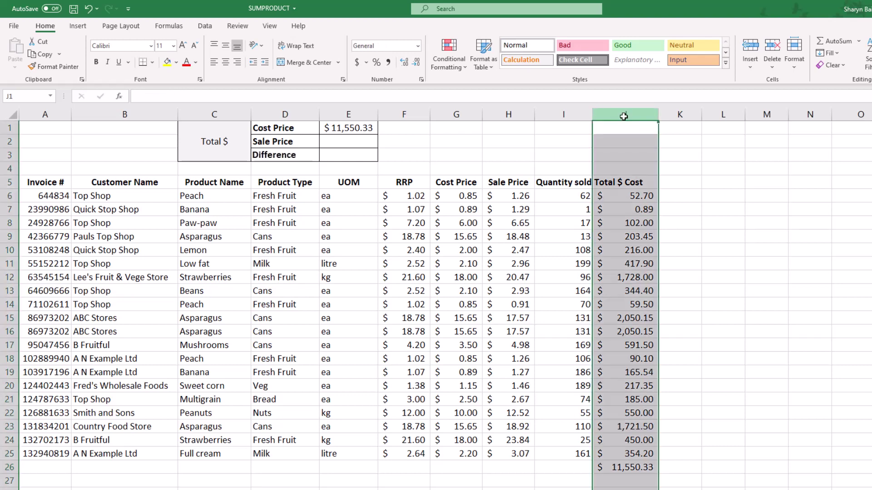
key(Delete)
click(607, 198)
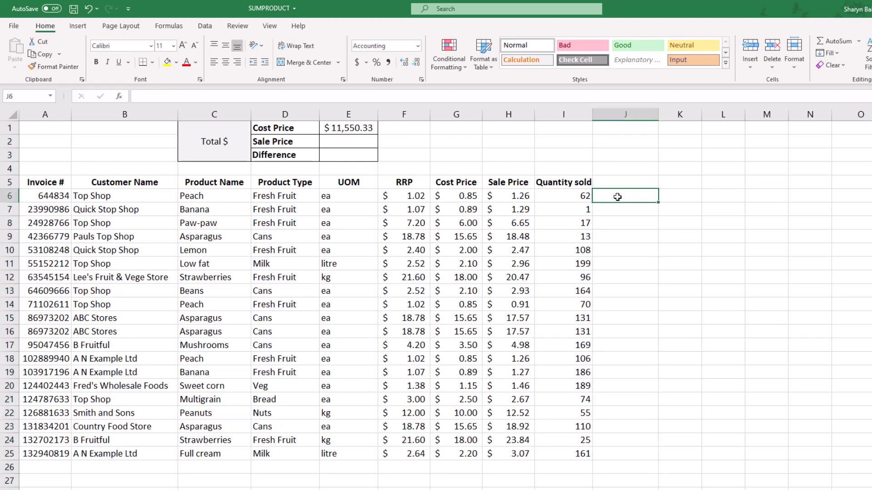
click(361, 141)
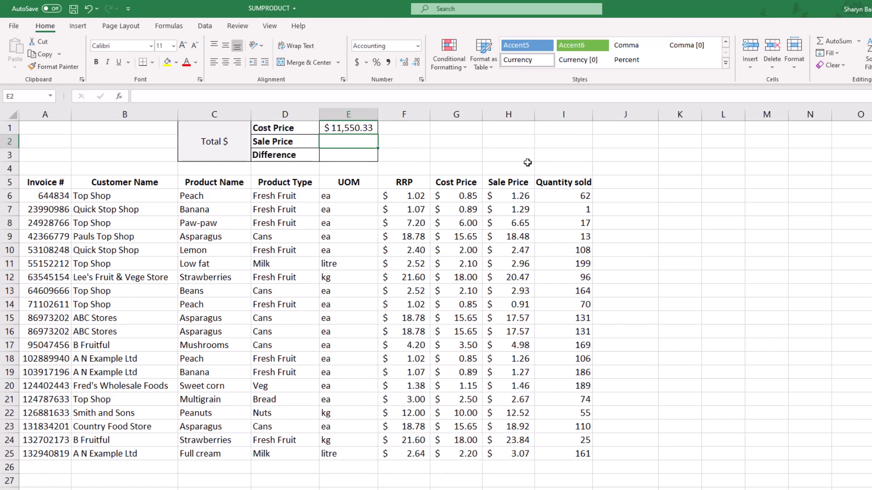
Start a =H6 helper formula in J6, abandon it, and return to E2
click(633, 196)
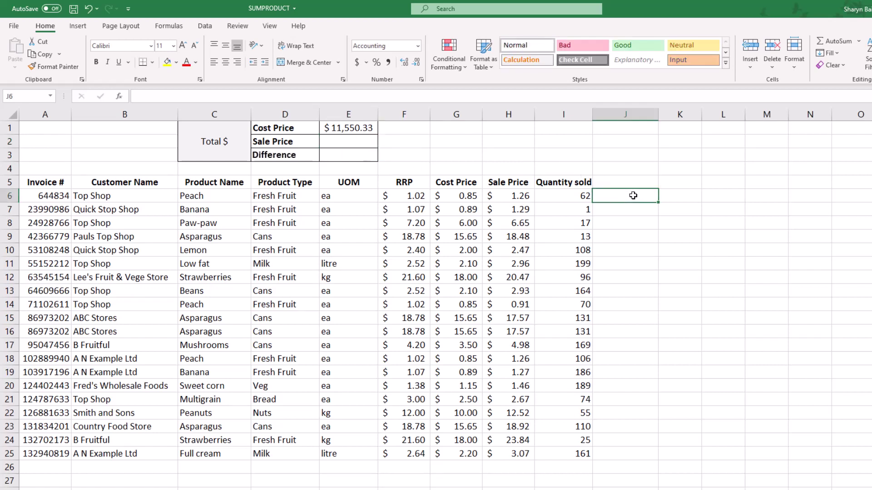
text(=)
click(521, 200)
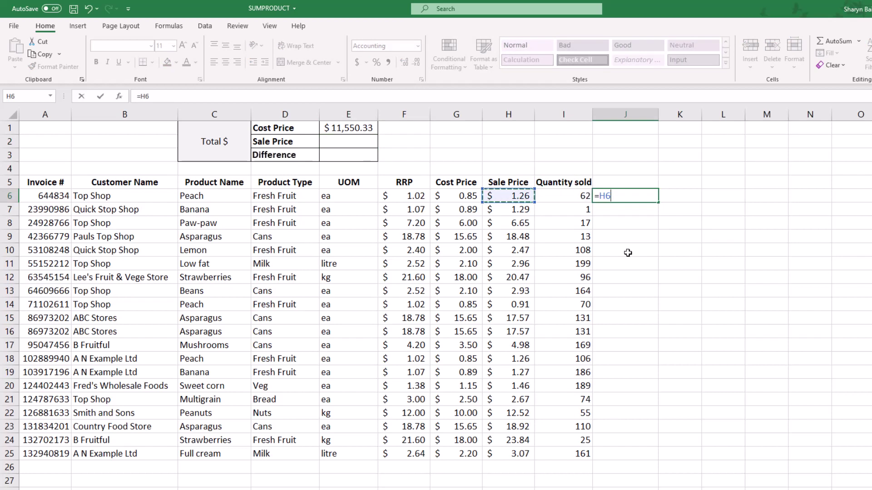
key(Escape)
click(358, 141)
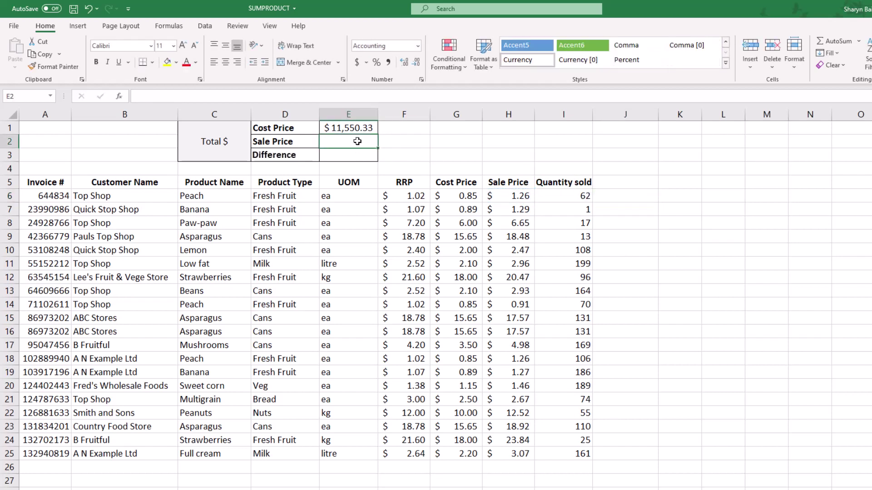
Enter =SUMPRODUCT(H6:H25,I6:I25) in E2 via Insert Function, giving $13,946.32
click(119, 97)
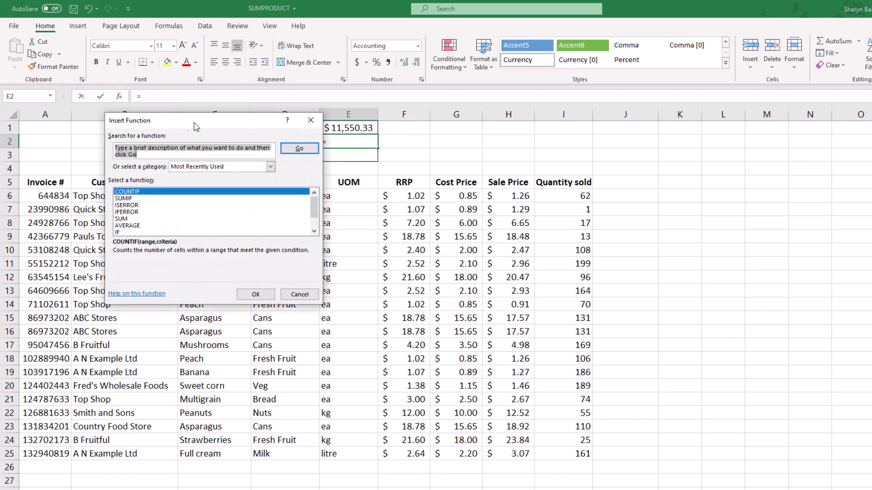
drag(195, 126, 693, 143)
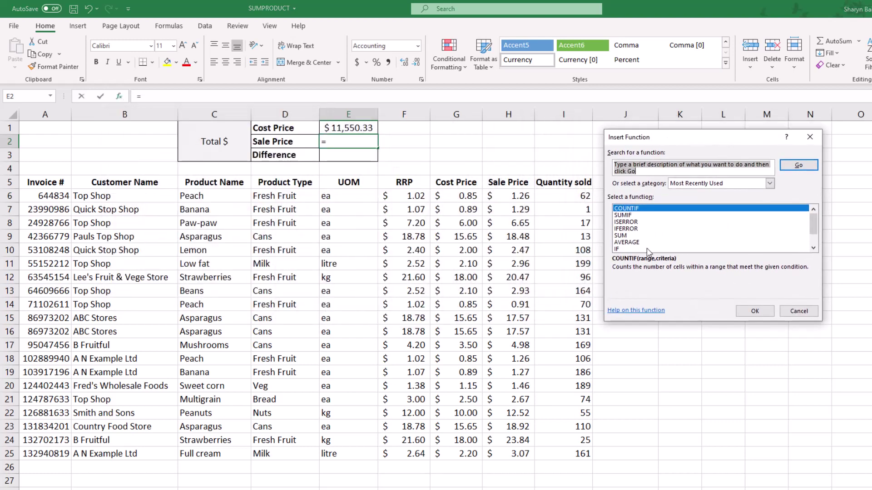
text(sum)
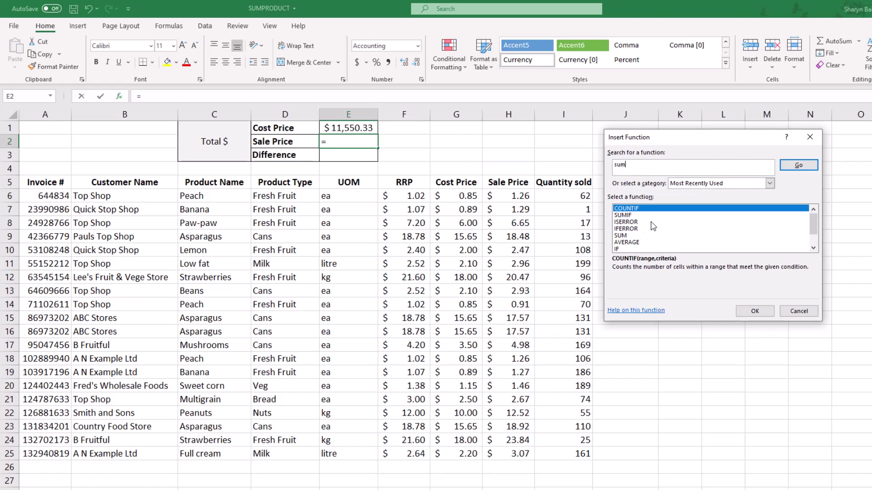
text(product)
click(799, 165)
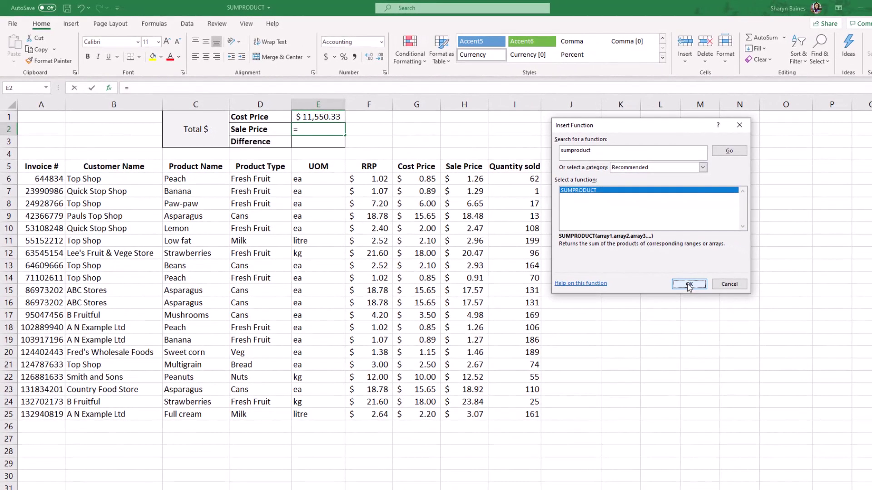
double_click(644, 208)
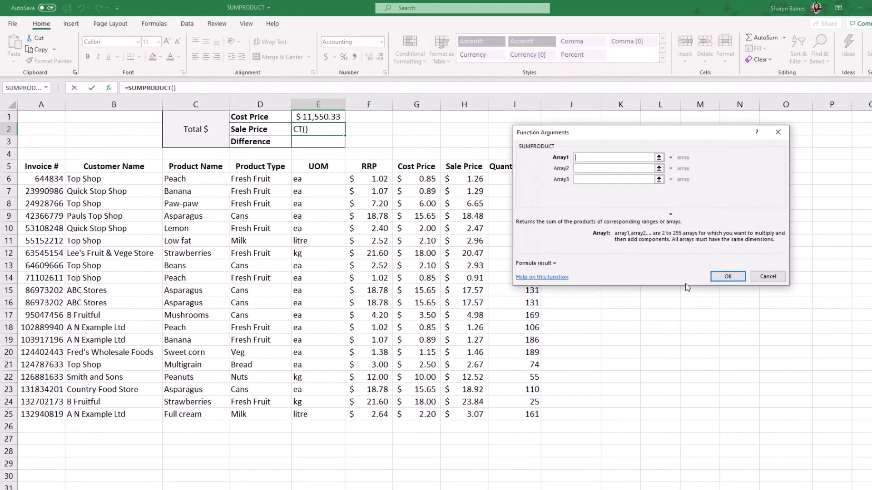
drag(617, 138, 662, 131)
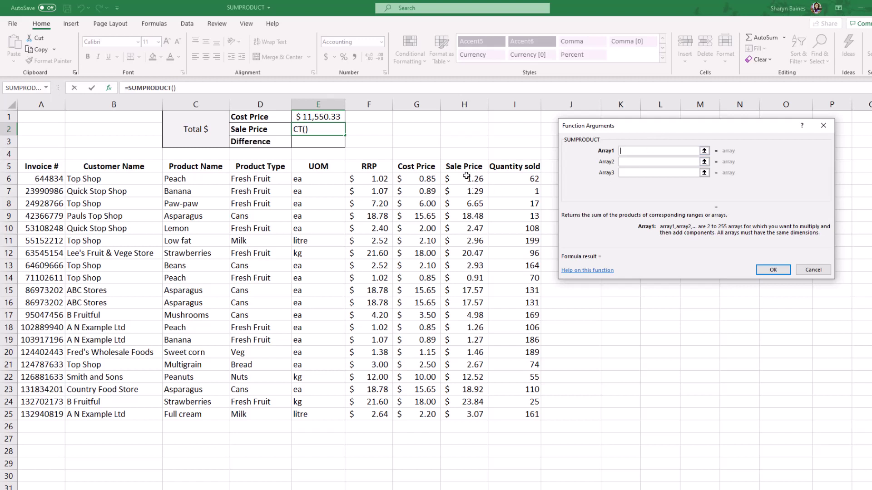
drag(466, 177, 473, 413)
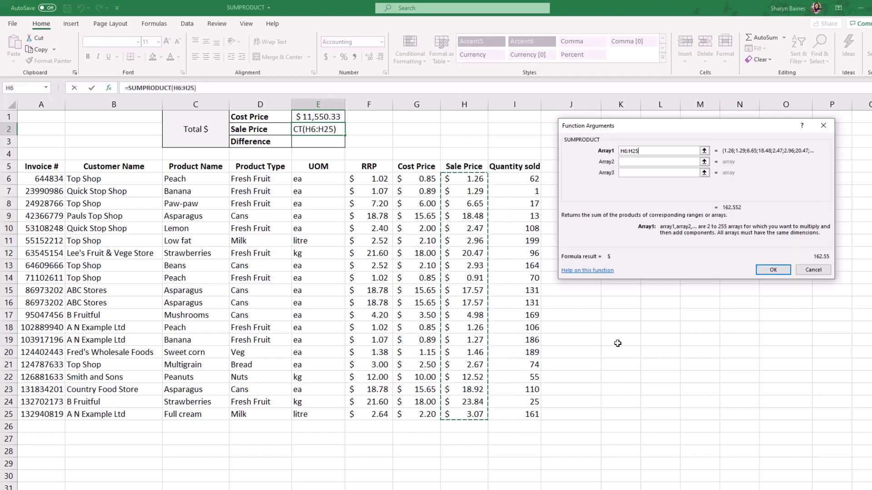
click(651, 164)
drag(525, 179, 527, 414)
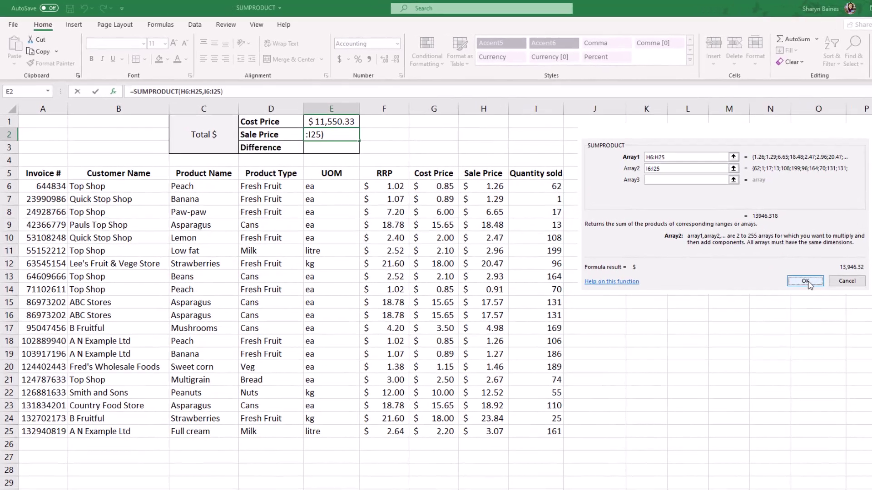
click(773, 270)
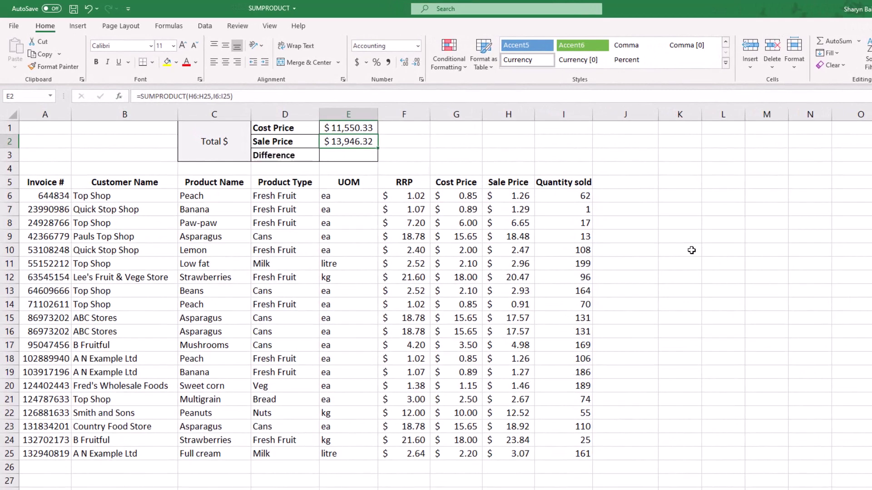
Fill J6:J25 with the sale price times quantity formula =H6*I6
click(648, 195)
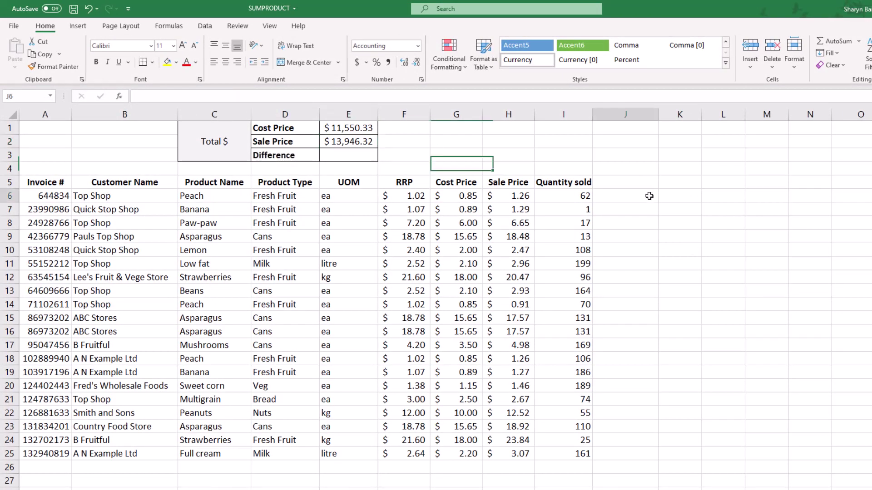
text(=)
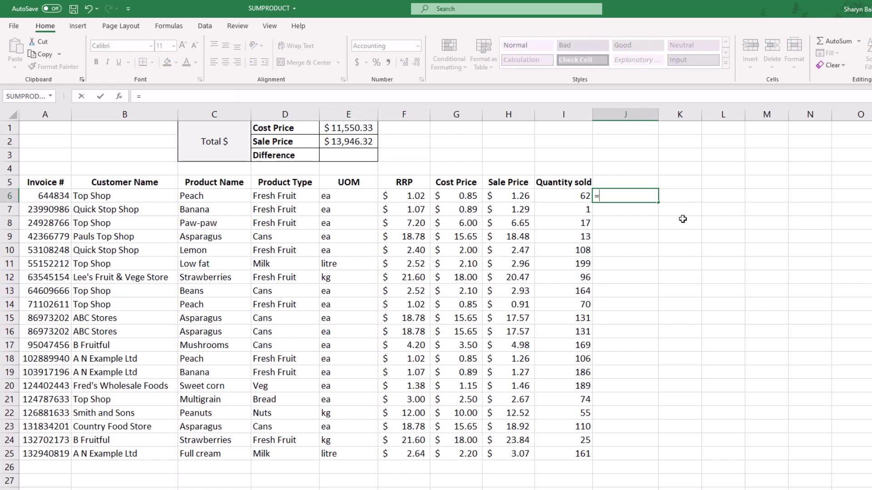
click(522, 196)
text(*)
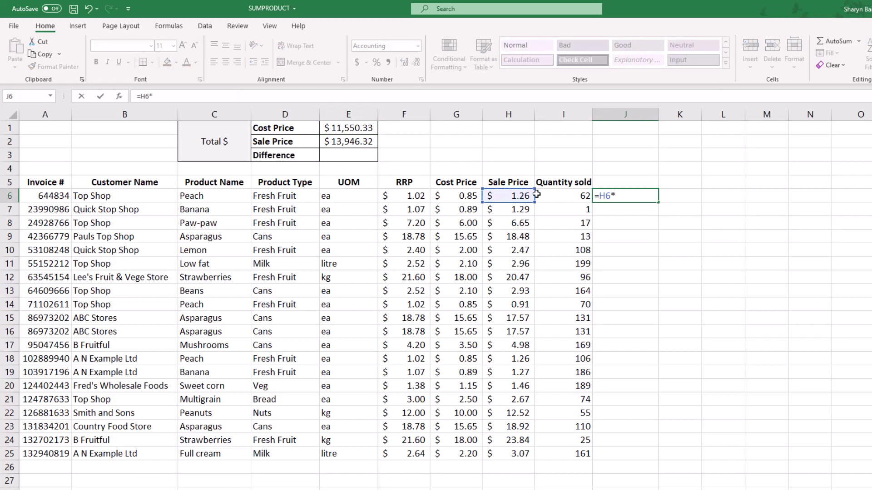
click(544, 194)
key(Return)
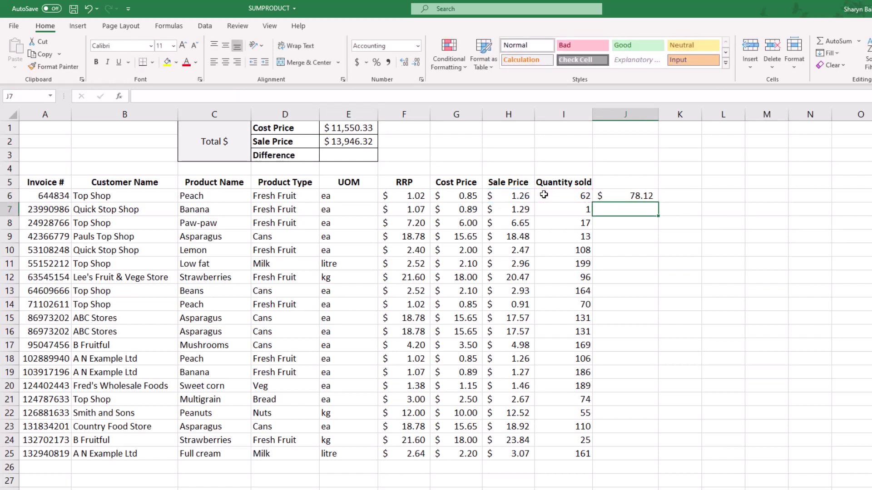
click(615, 194)
double_click(658, 203)
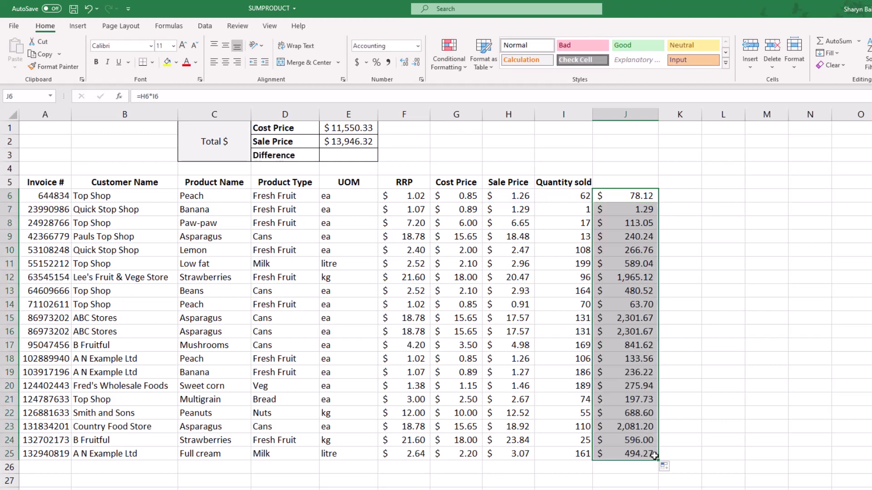
AutoSum column J in J26 to $13,946.32 and compare with E2's SUMPRODUCT formula
click(625, 467)
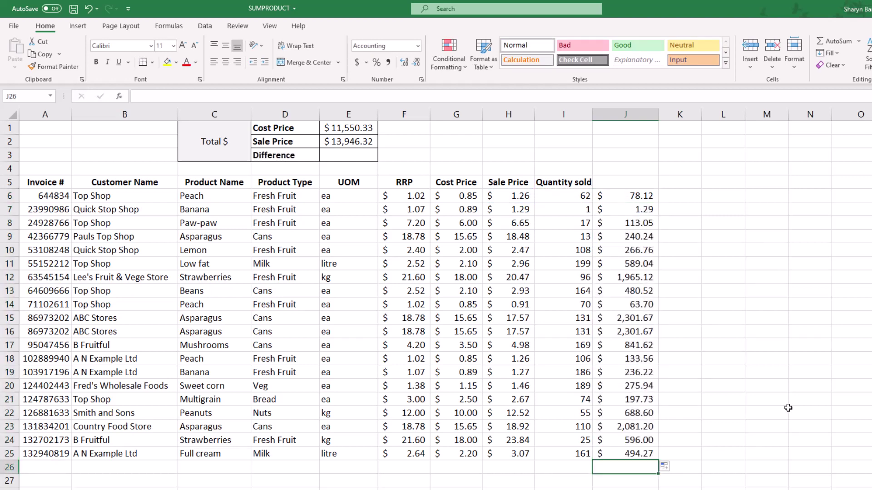
key(alt+equal)
key(Return)
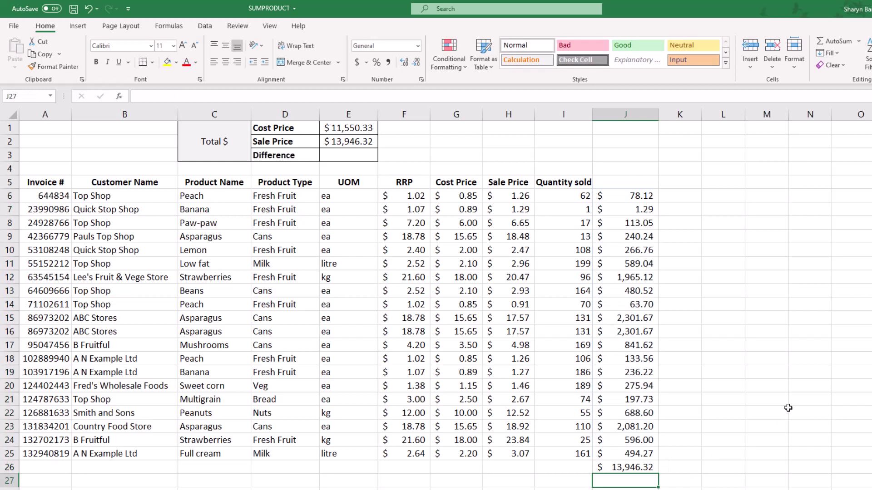
key(Up)
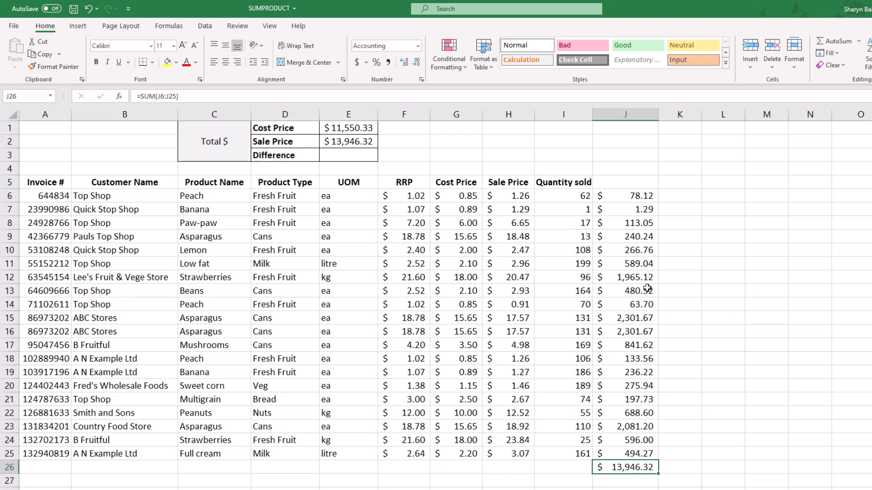
double_click(340, 137)
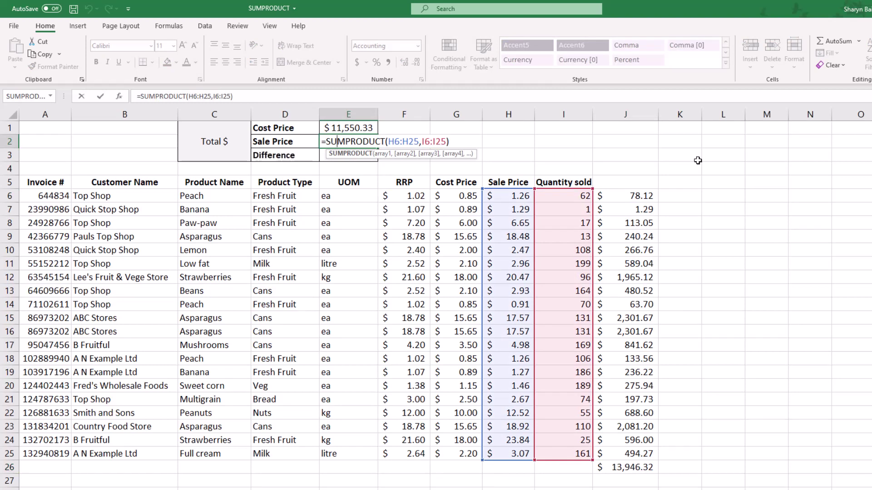
key(ctrl+Return)
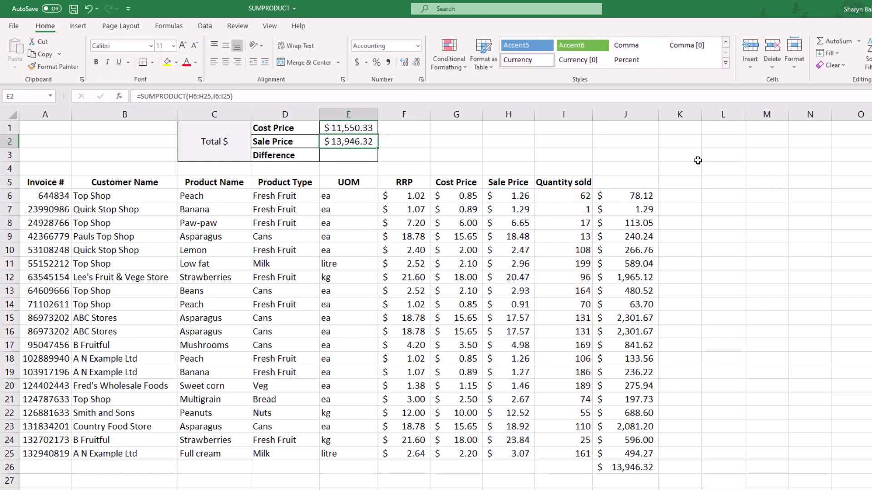
Clear column J and enter =E2-E1 in E3, giving a $2,395.99 difference
click(629, 118)
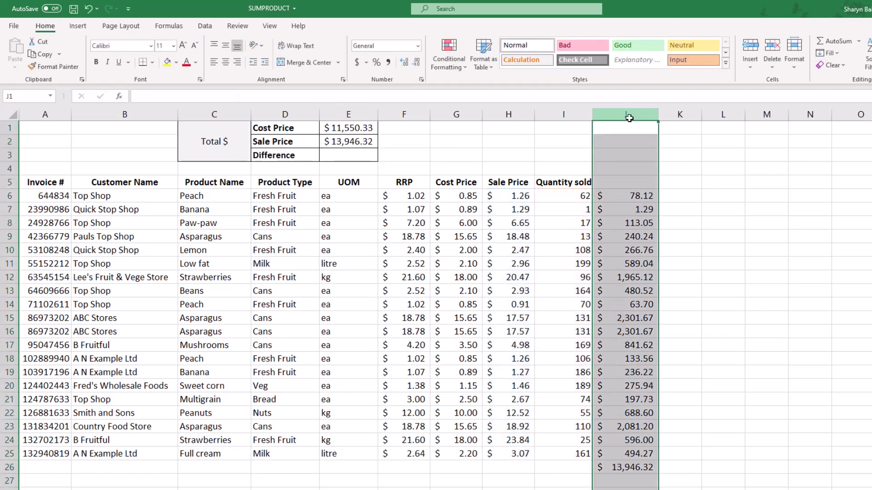
key(Delete)
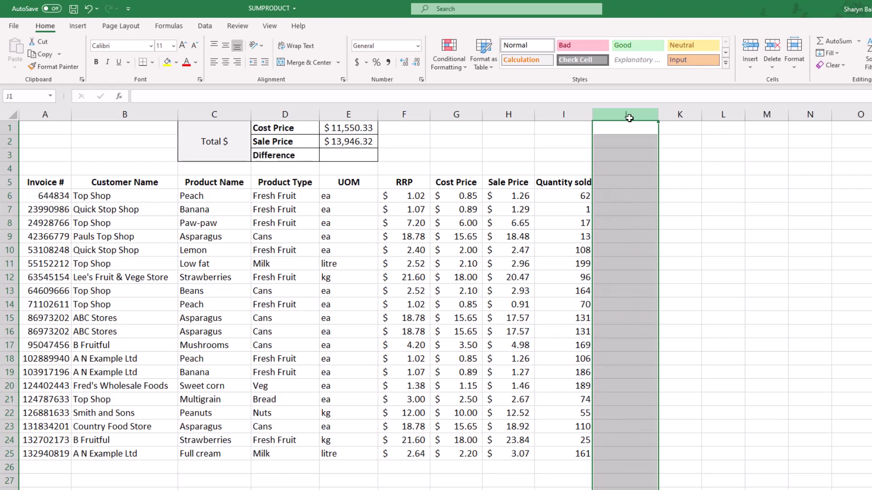
click(350, 157)
text(=)
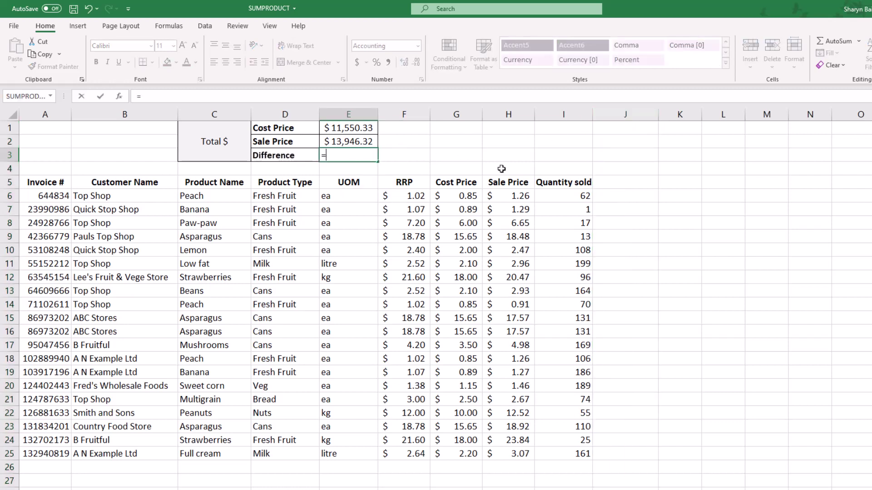
key(Up)
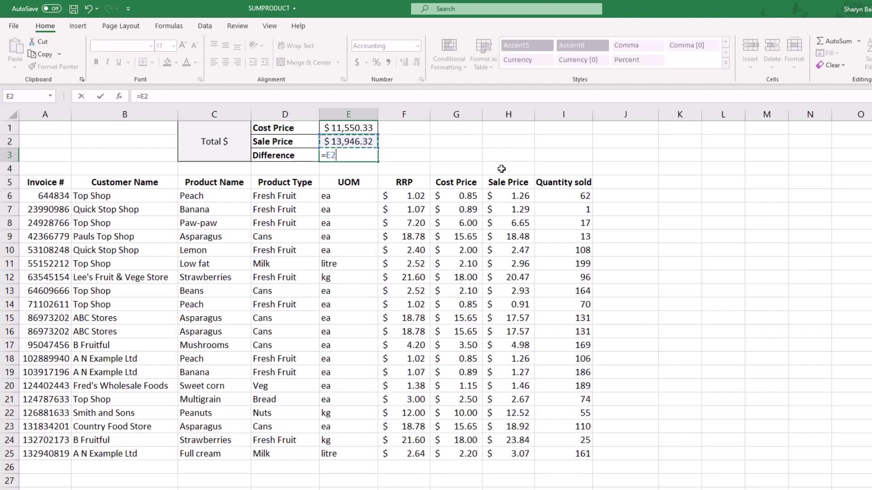
text(-)
key(Up)
key(Up)
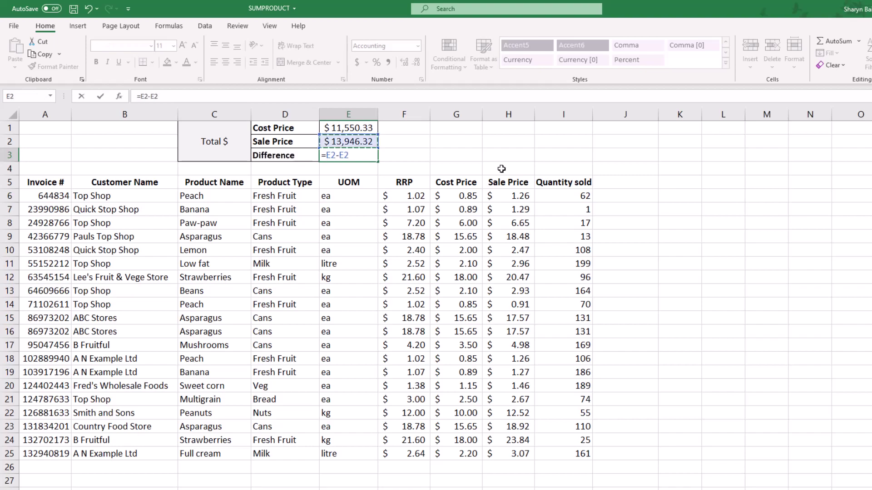
key(Return)
key(Up)
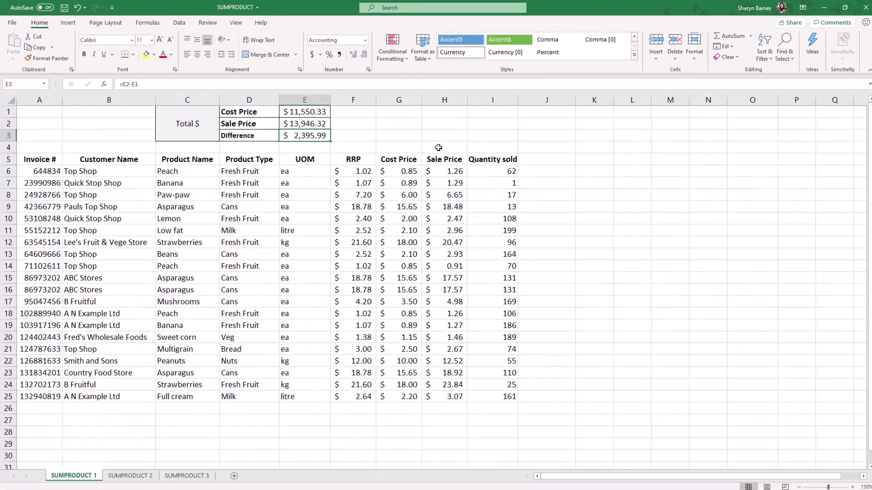
On the SUMPRODUCT 2 sheet, review and commit H5's manual litres formula returning 217.5
click(142, 473)
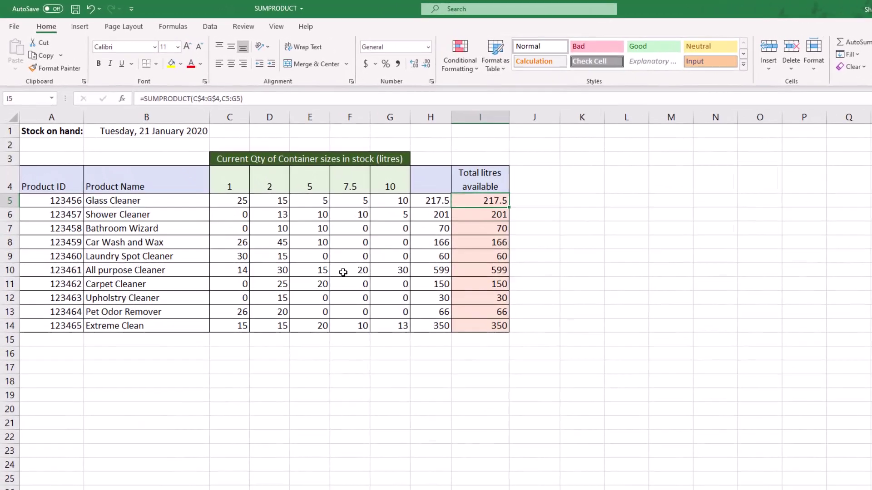
click(439, 206)
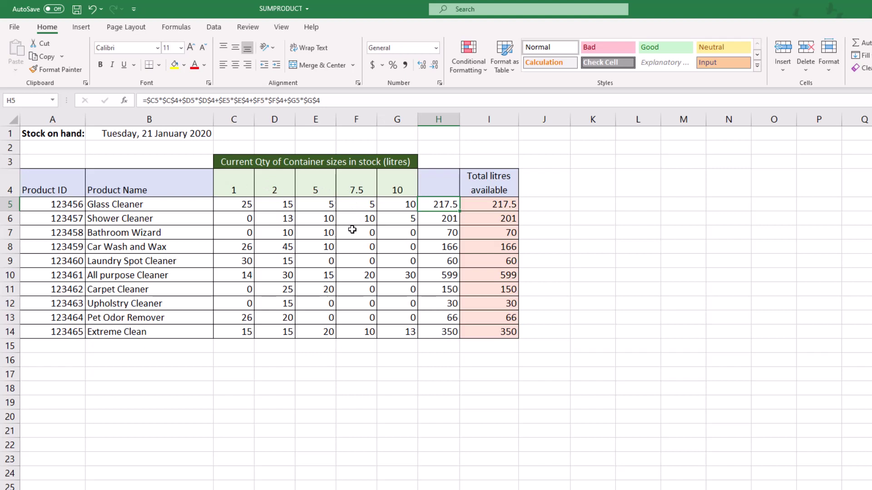
double_click(442, 205)
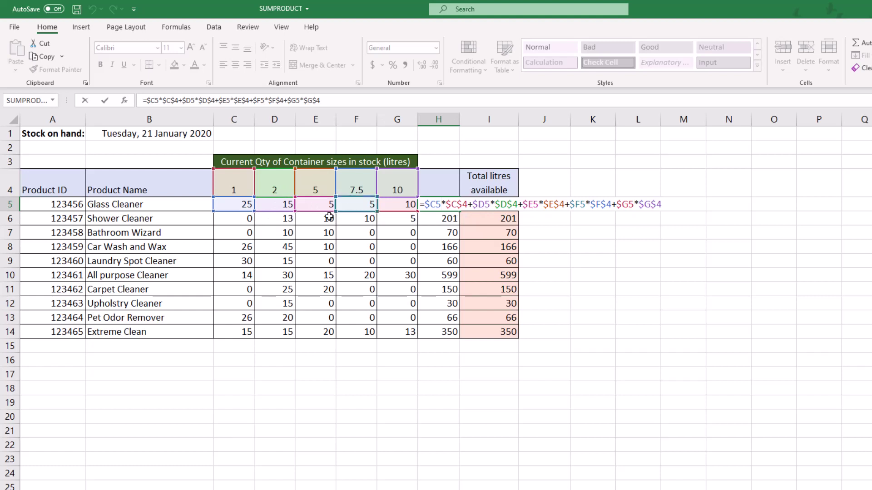
key(Return)
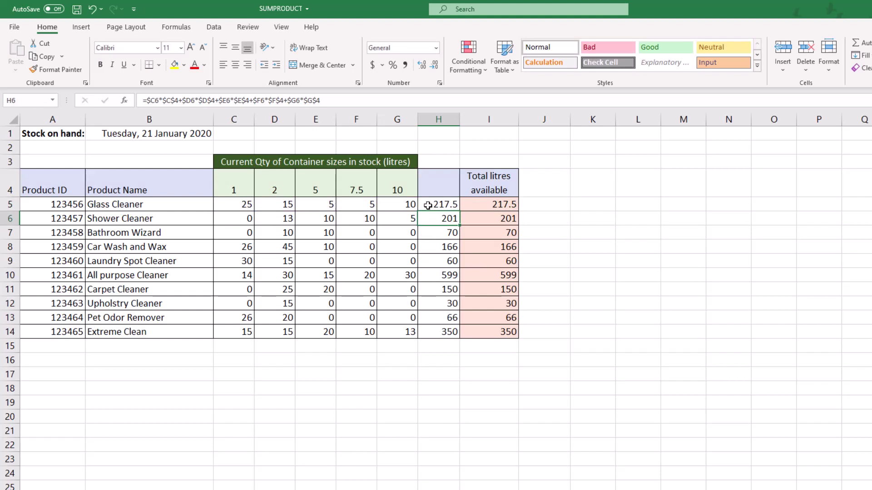
click(494, 204)
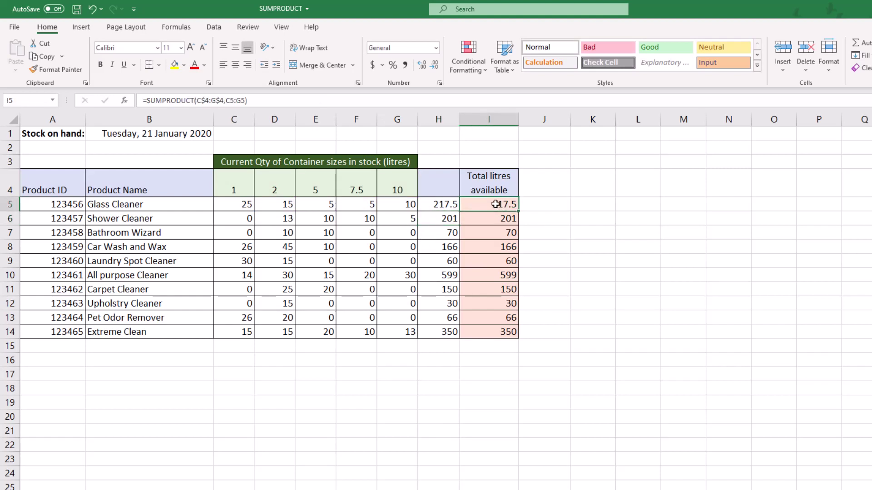
double_click(494, 203)
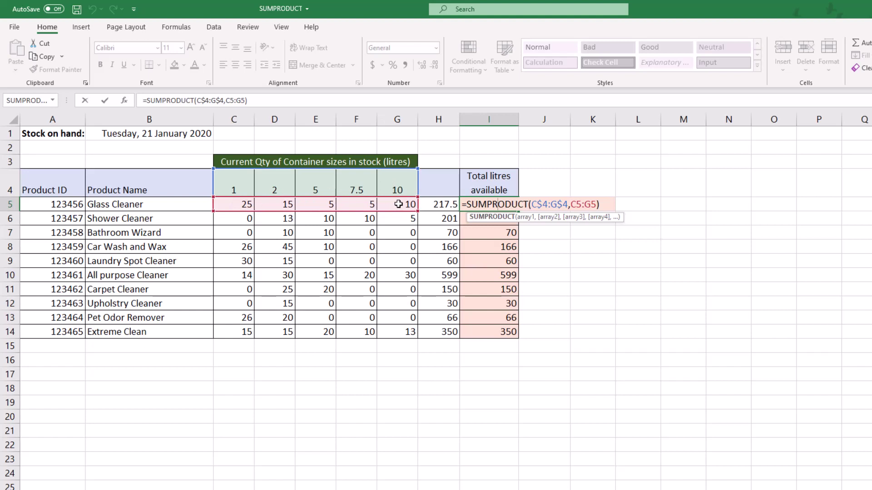
key(Return)
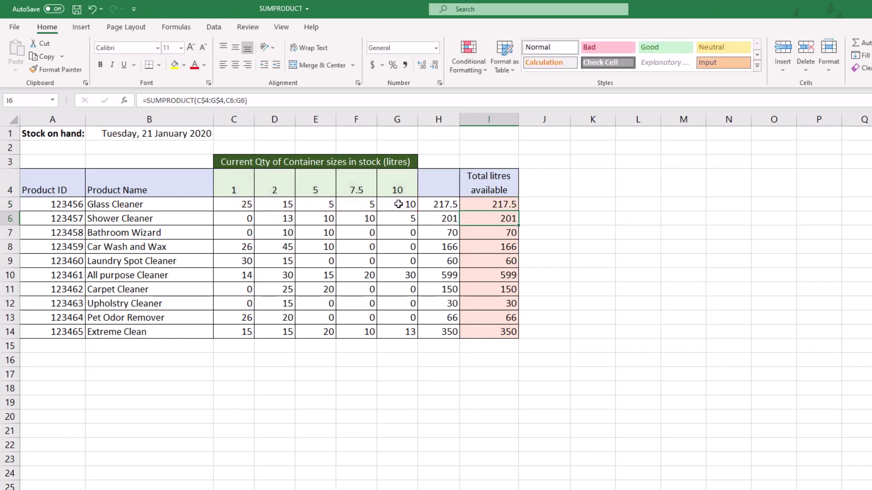
click(480, 206)
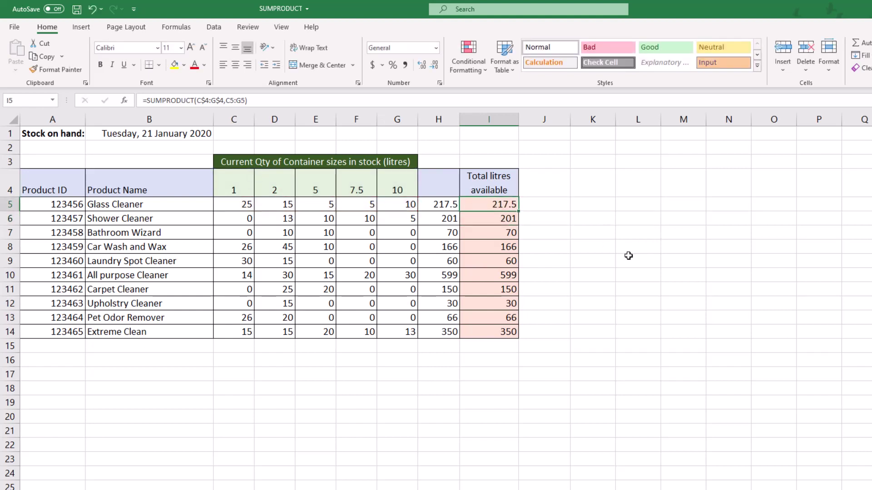
click(506, 221)
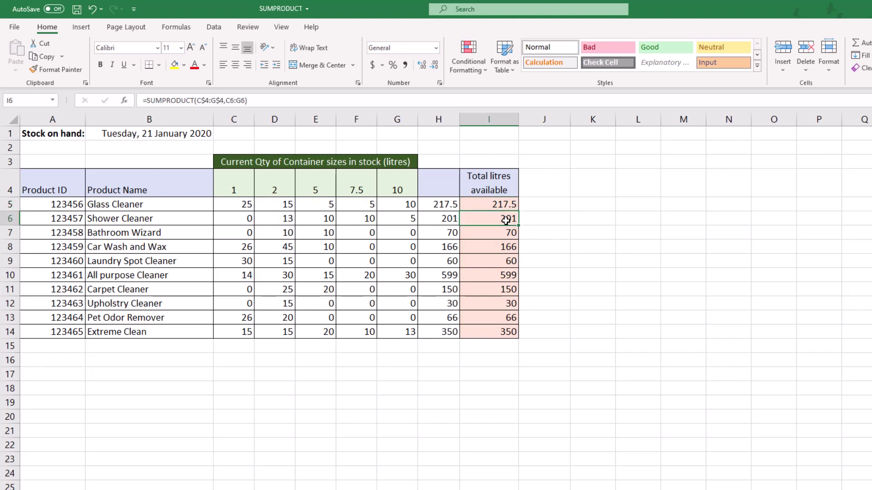
click(505, 233)
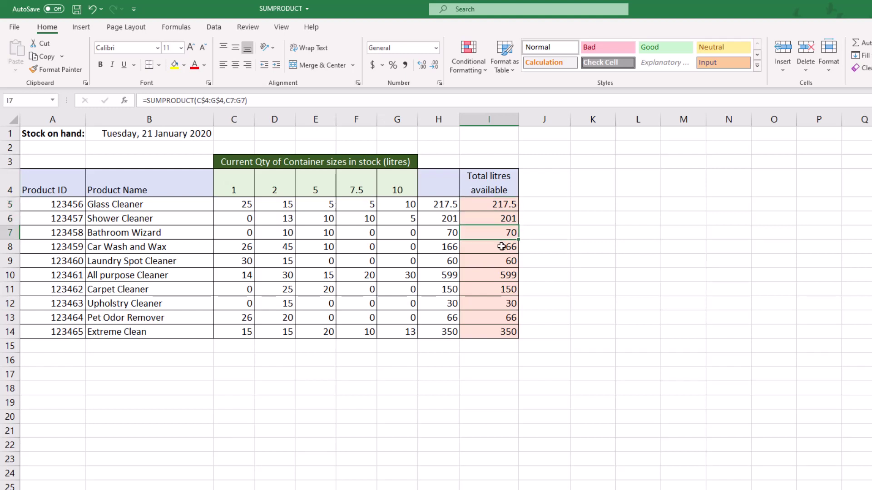
click(449, 248)
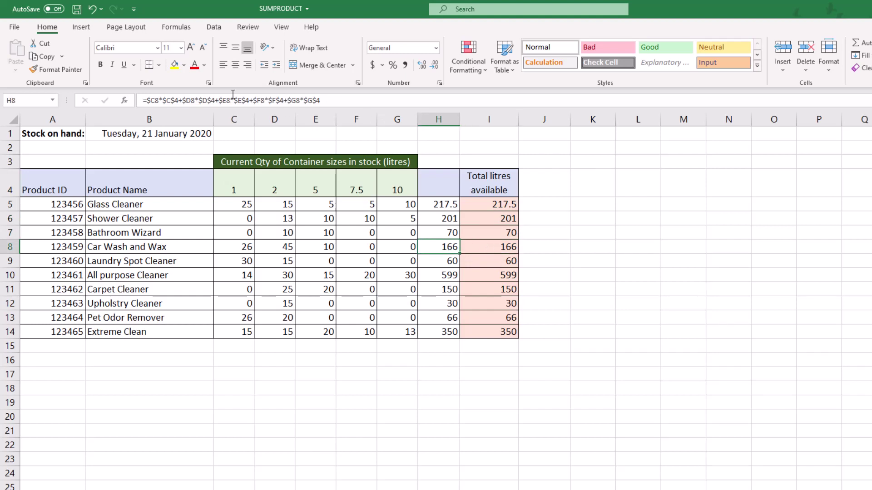
click(477, 247)
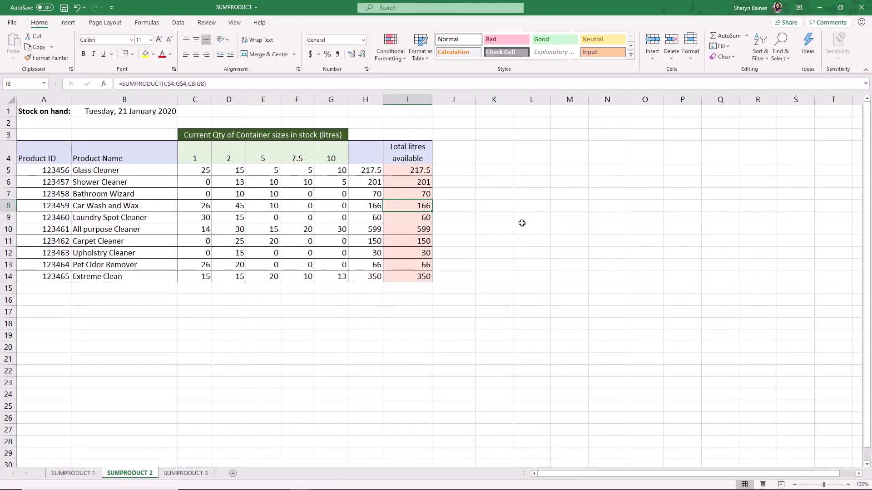
On the SUMPRODUCT 3 sheet, view D15's manual Store 1 formula =$C5*D5+…+$C14*D14
click(189, 474)
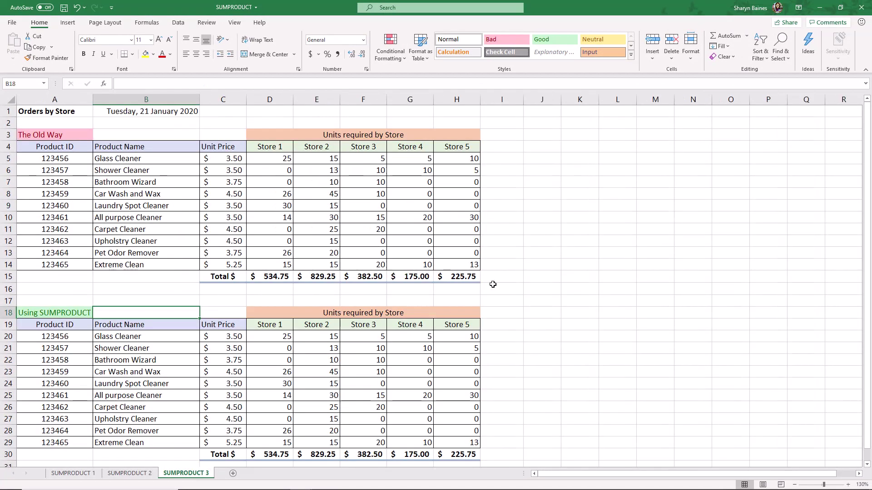
key(Up)
key(Up)
key(Up)
key(Right)
key(Right)
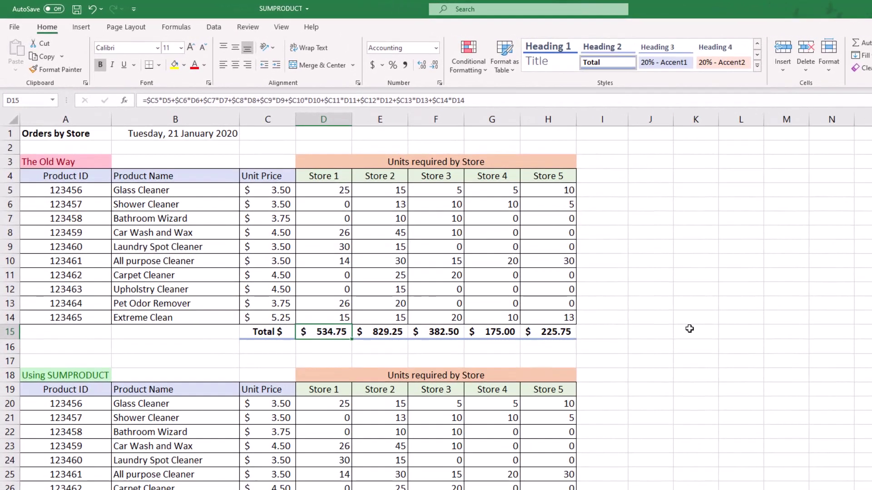
double_click(320, 332)
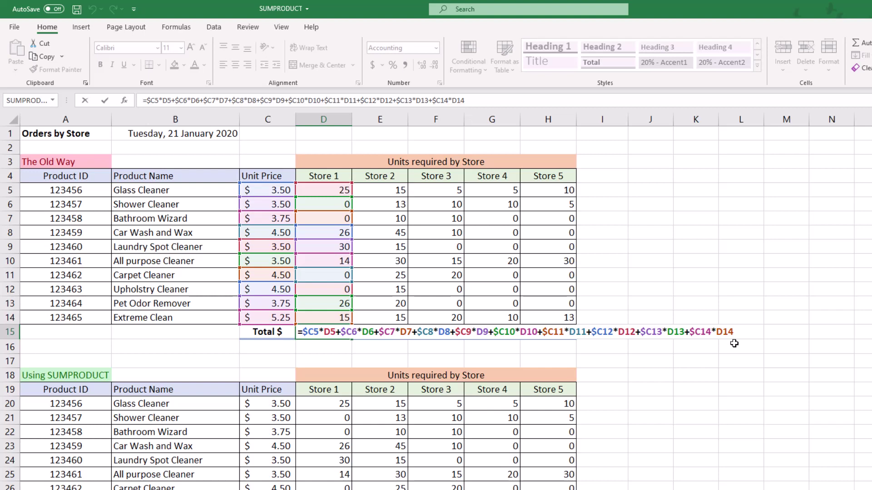
key(ctrl+Return)
scroll(734, 344, down, 3)
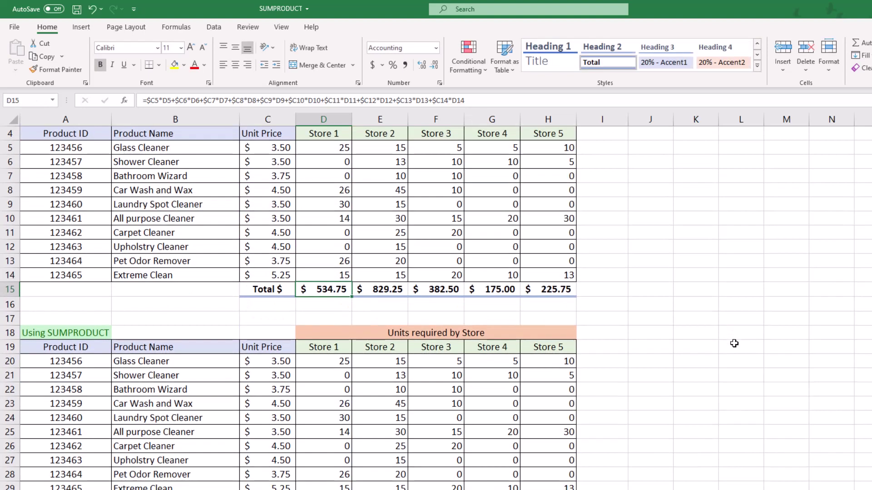
click(334, 418)
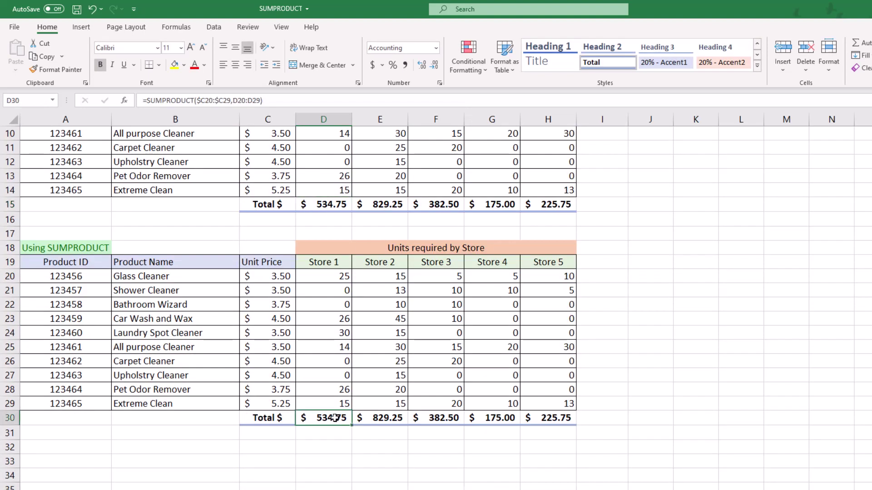
double_click(334, 418)
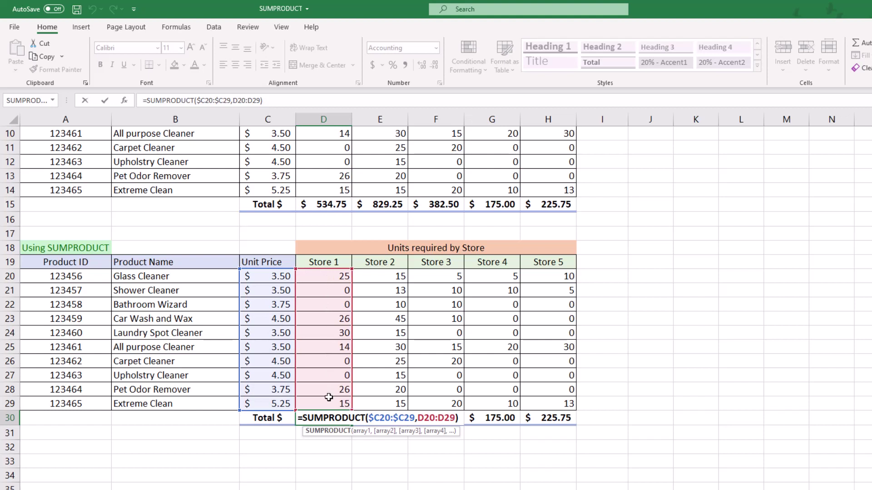
key(Return)
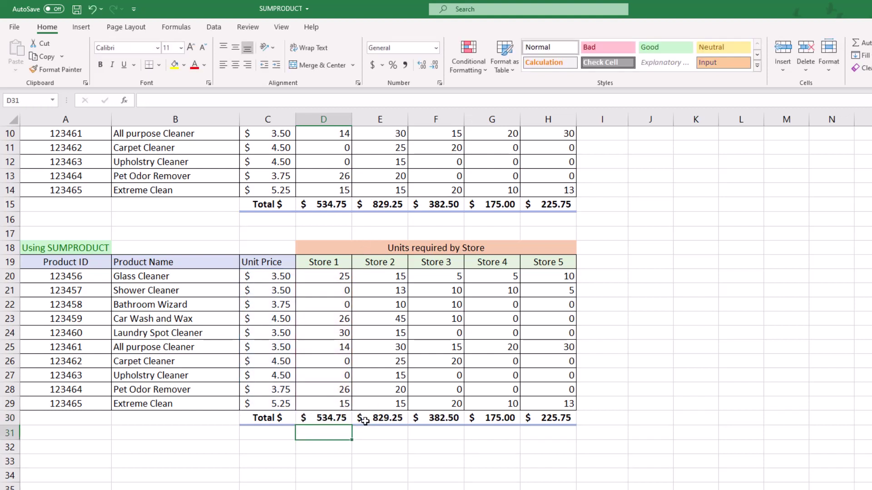
click(387, 414)
double_click(386, 414)
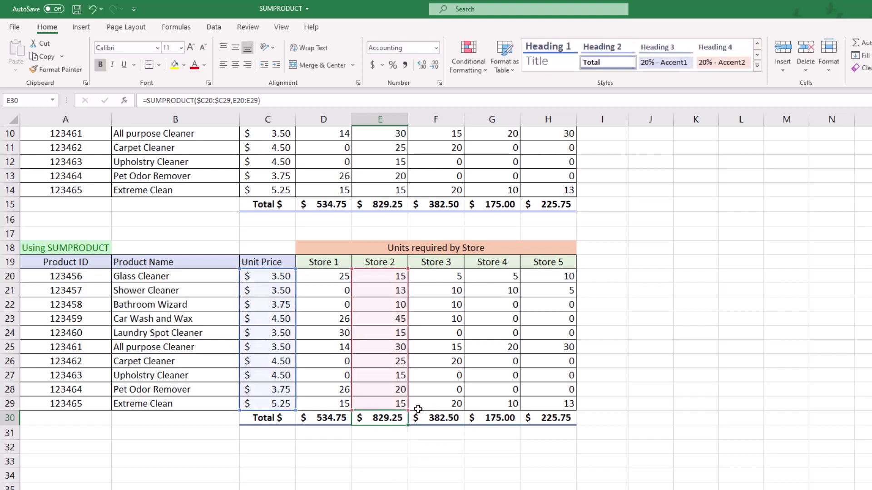
key(Escape)
double_click(436, 418)
key(Escape)
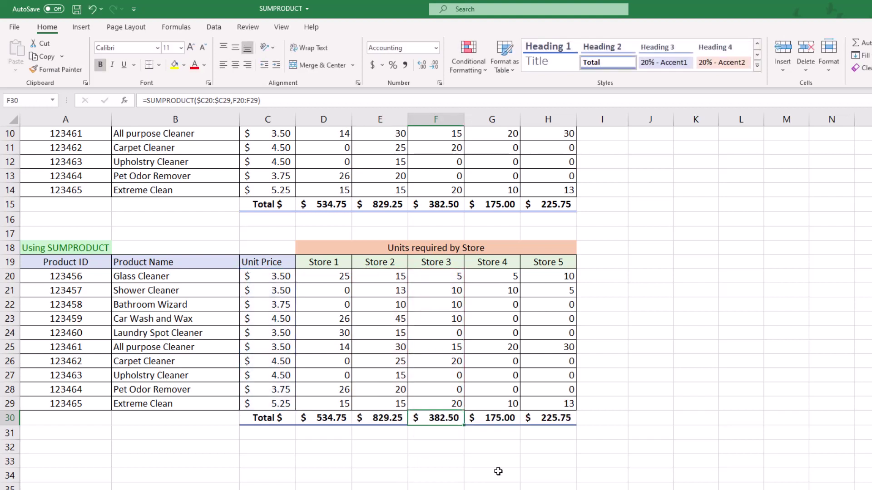
double_click(502, 418)
key(Escape)
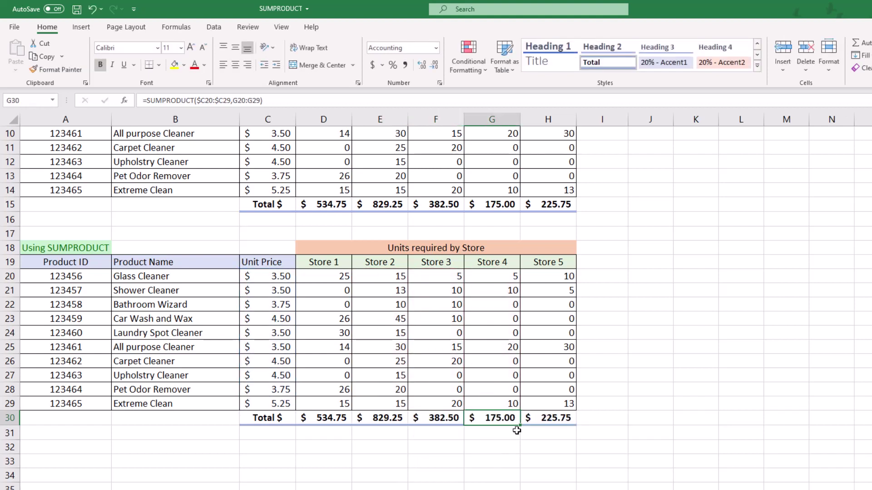
double_click(563, 418)
key(Escape)
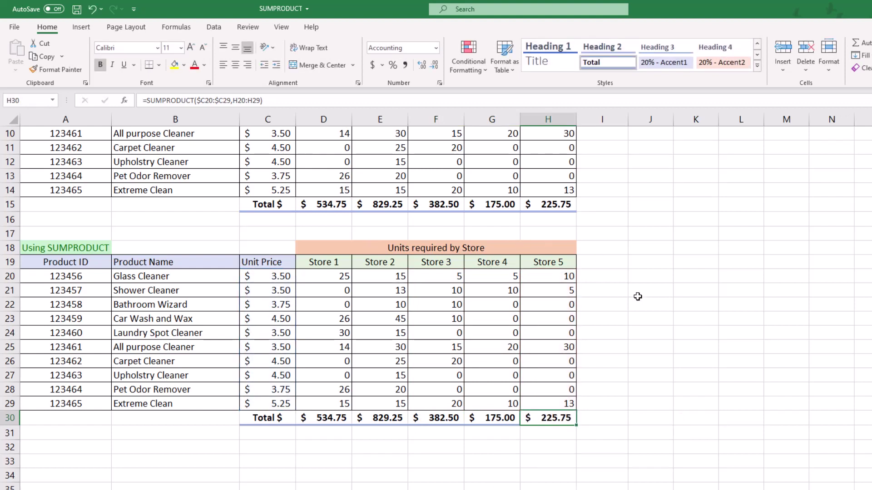
double_click(321, 415)
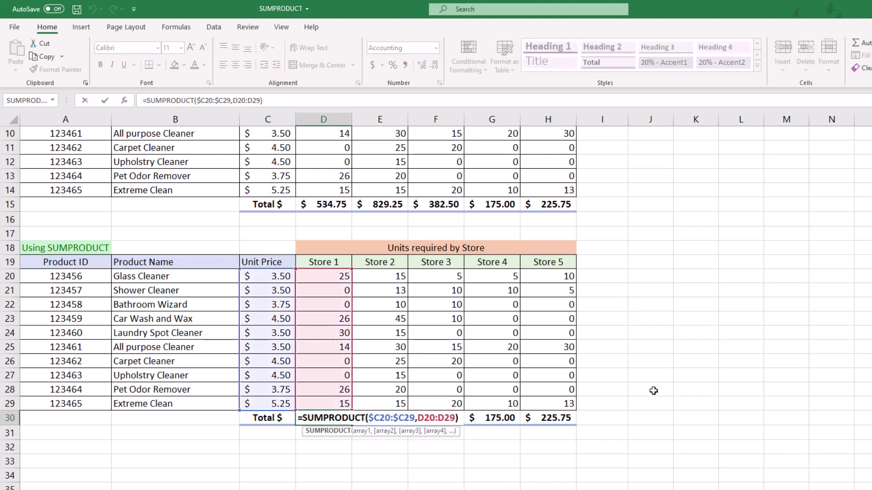